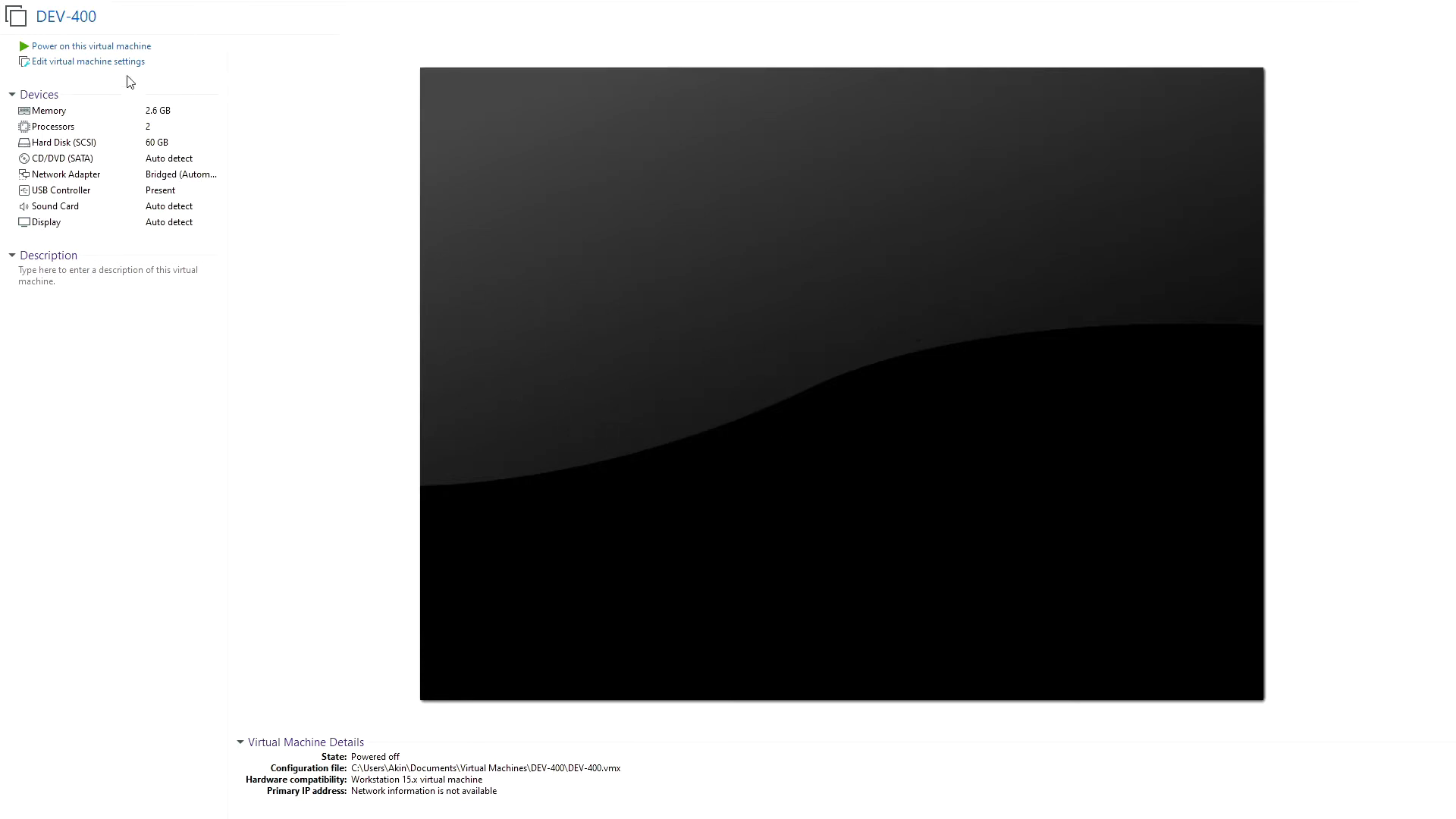
Step: Try to boot the DEV-400 virtual machine, cancelling its network boot attempts
{"action": "left_click", "coordinate": [68, 51]}
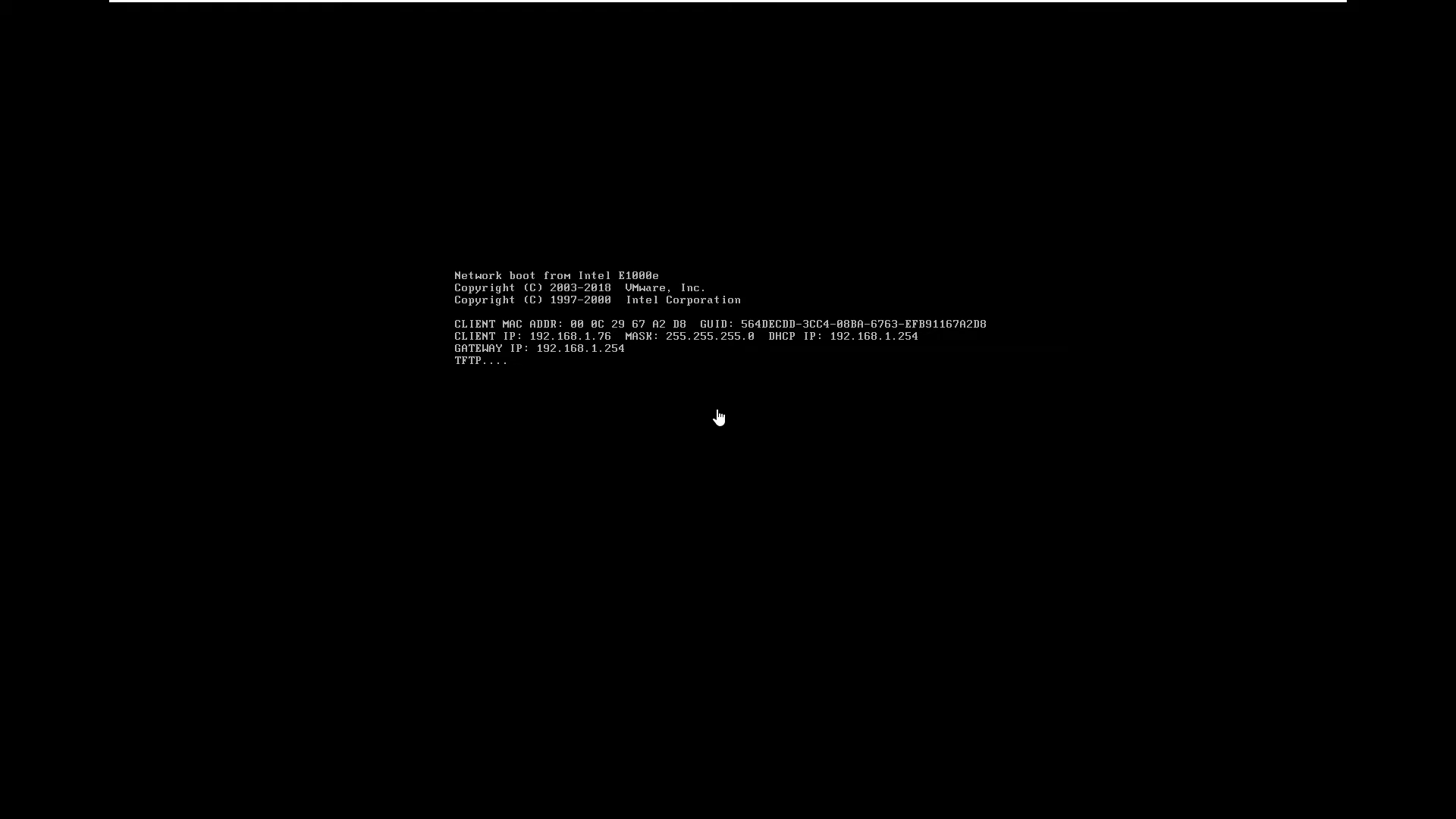
{"action": "left_click", "coordinate": [719, 418]}
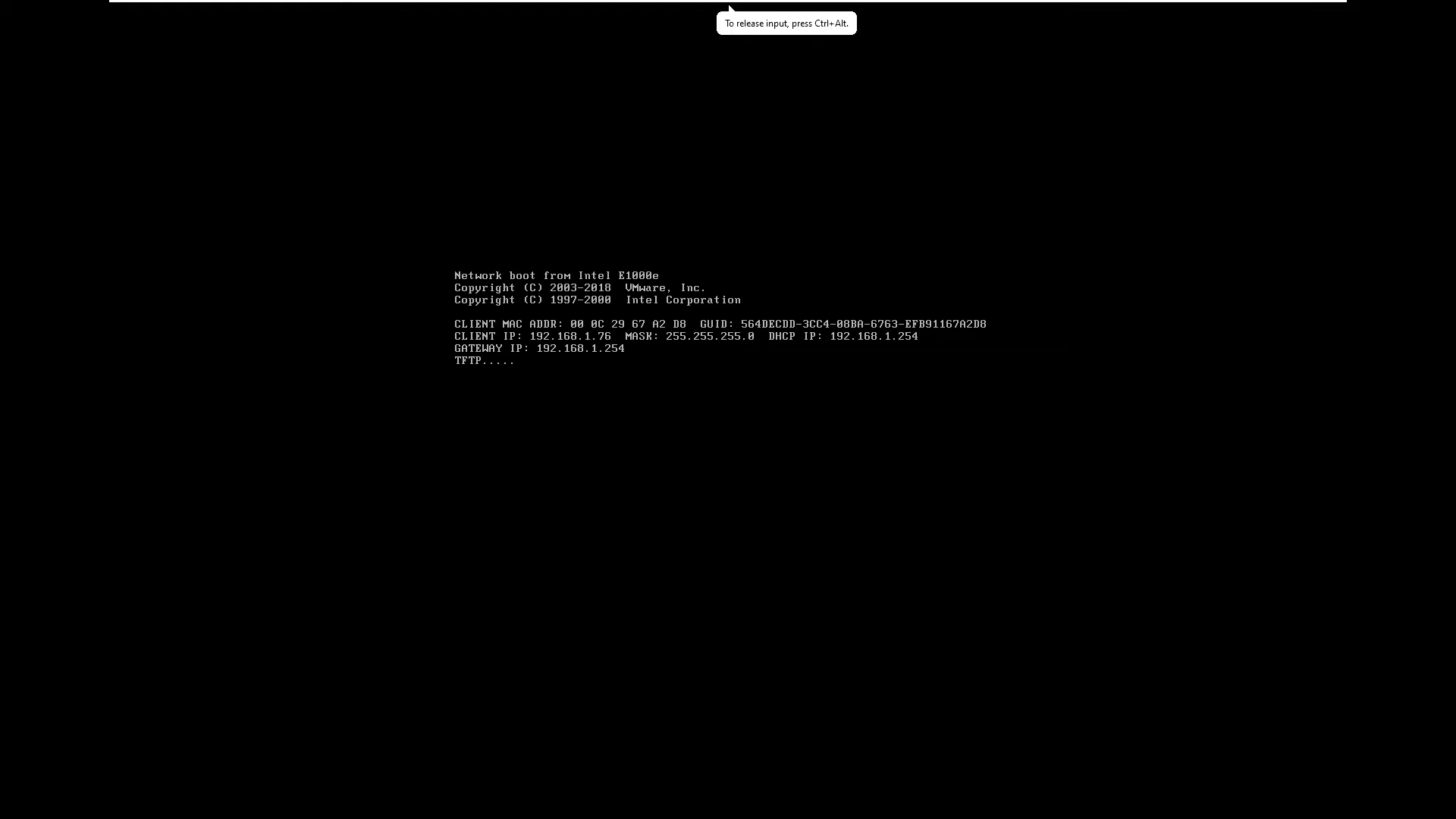
{"action": "key", "text": "Escape"}
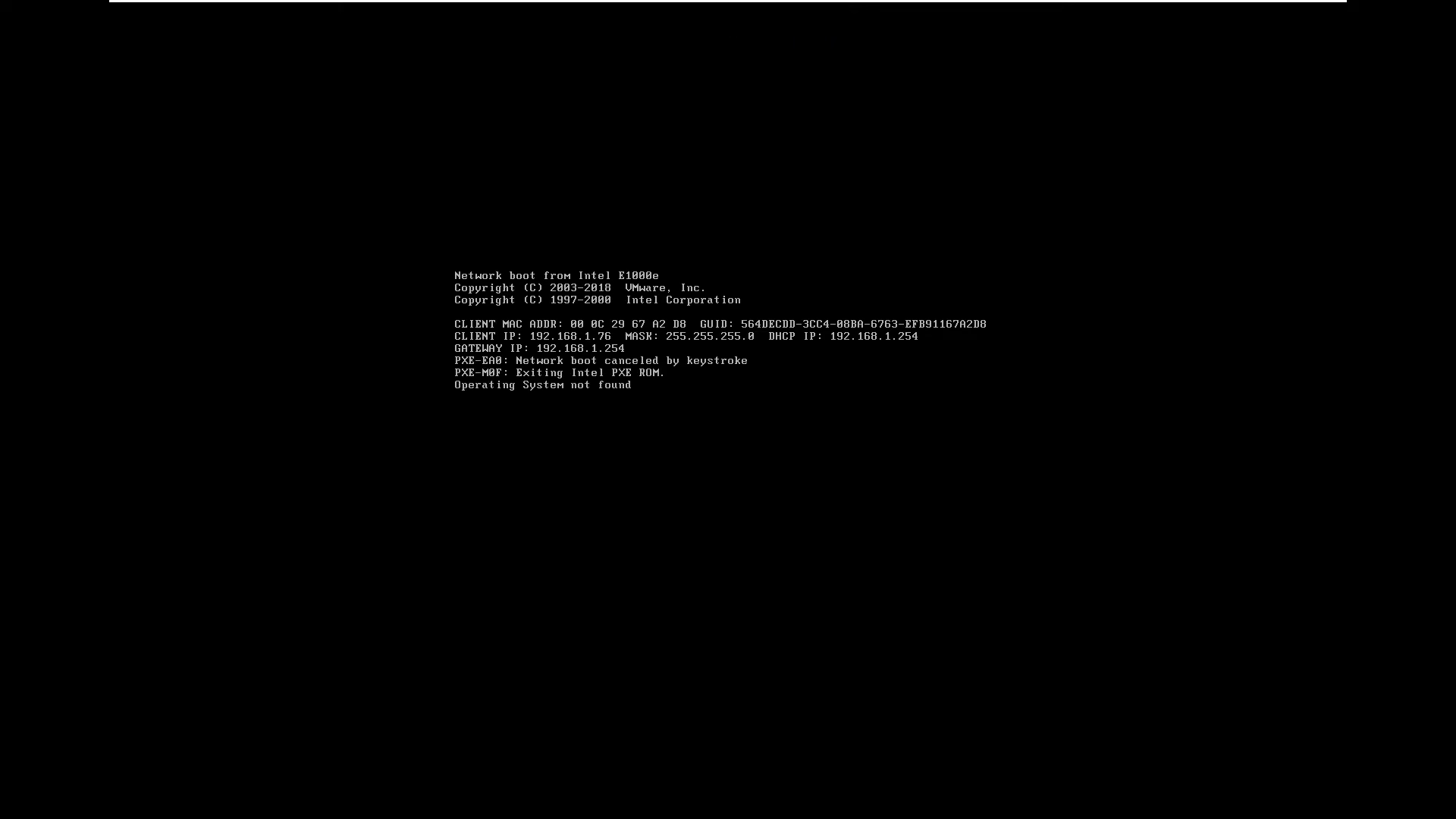
{"action": "left_click", "coordinate": [660, 369]}
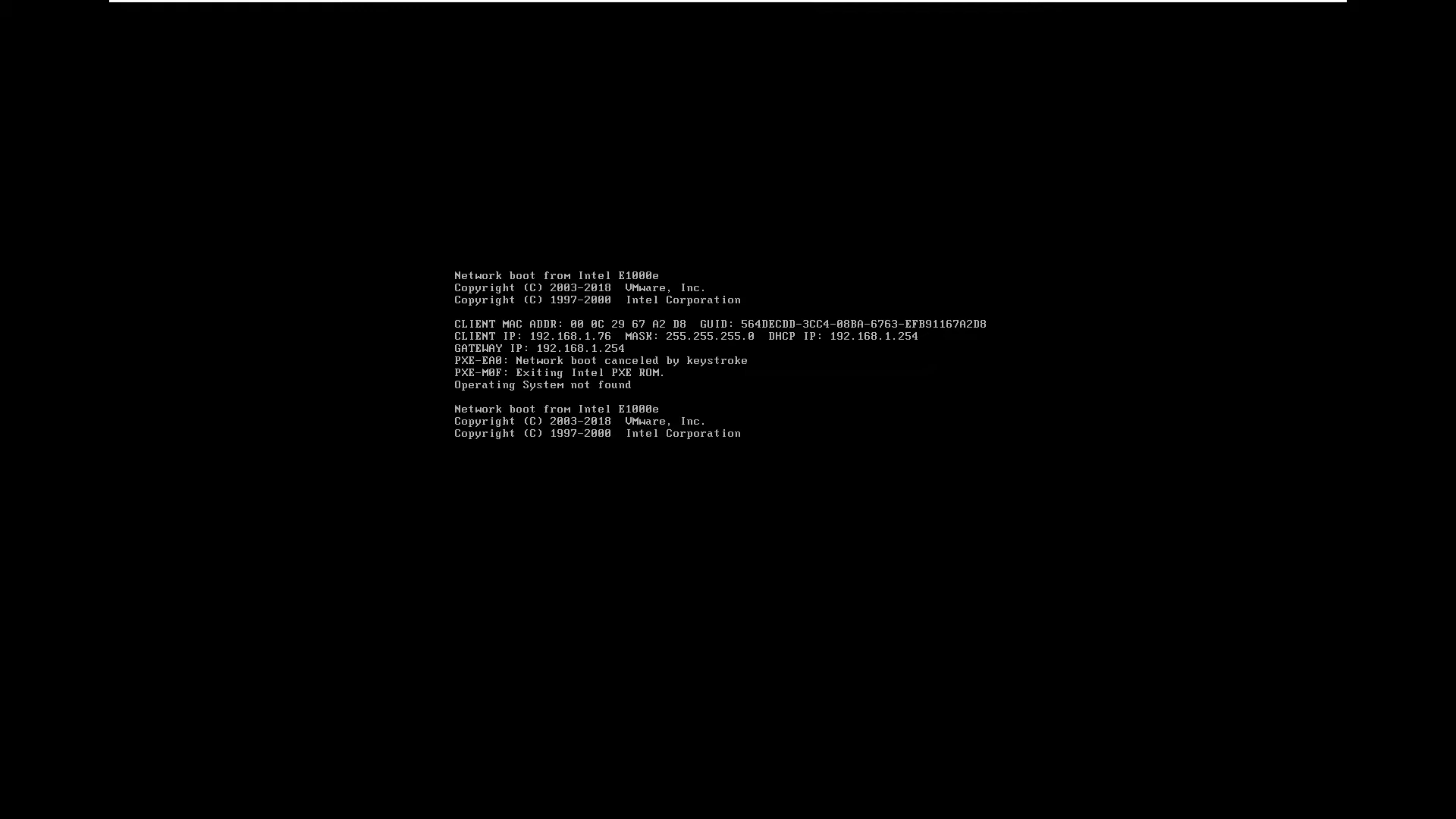
{"action": "key", "text": "Escape"}
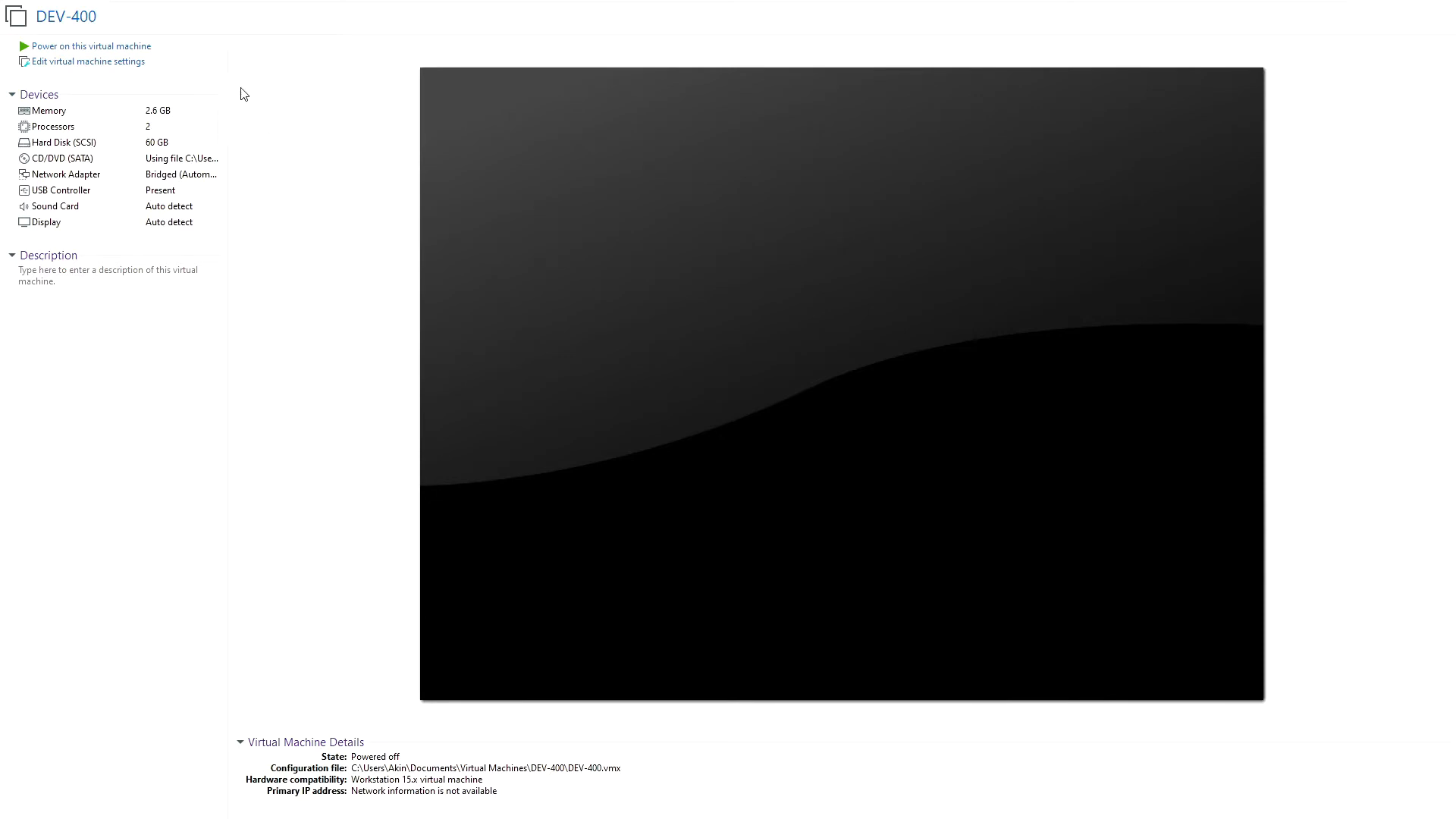
Step: Power on the DEV-400 virtual machine and start the Windows installation with the English (United States) language and US keyboard settings
{"action": "left_click", "coordinate": [86, 49]}
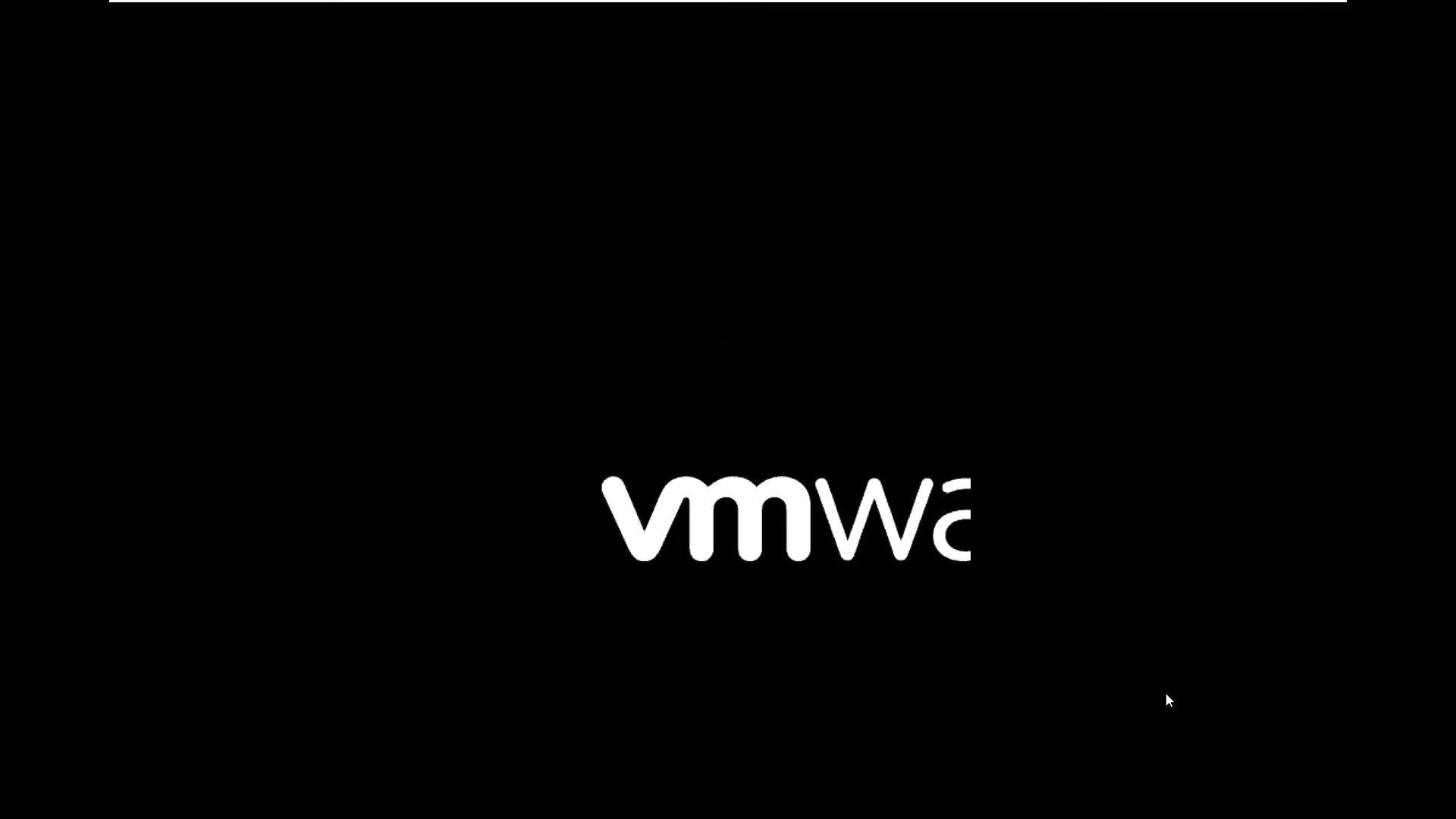
{"action": "left_click", "coordinate": [701, 600]}
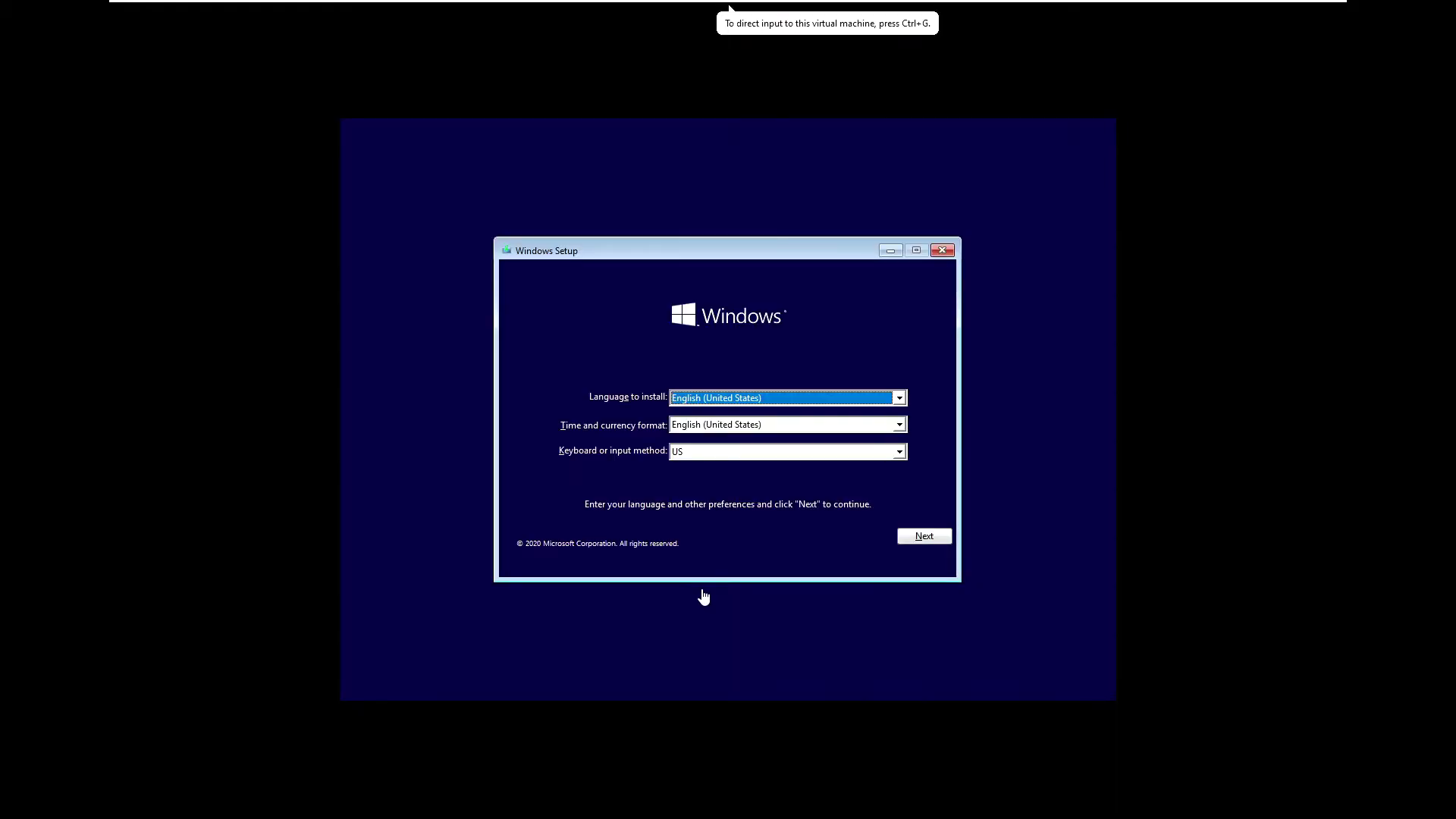
{"action": "left_click", "coordinate": [799, 253]}
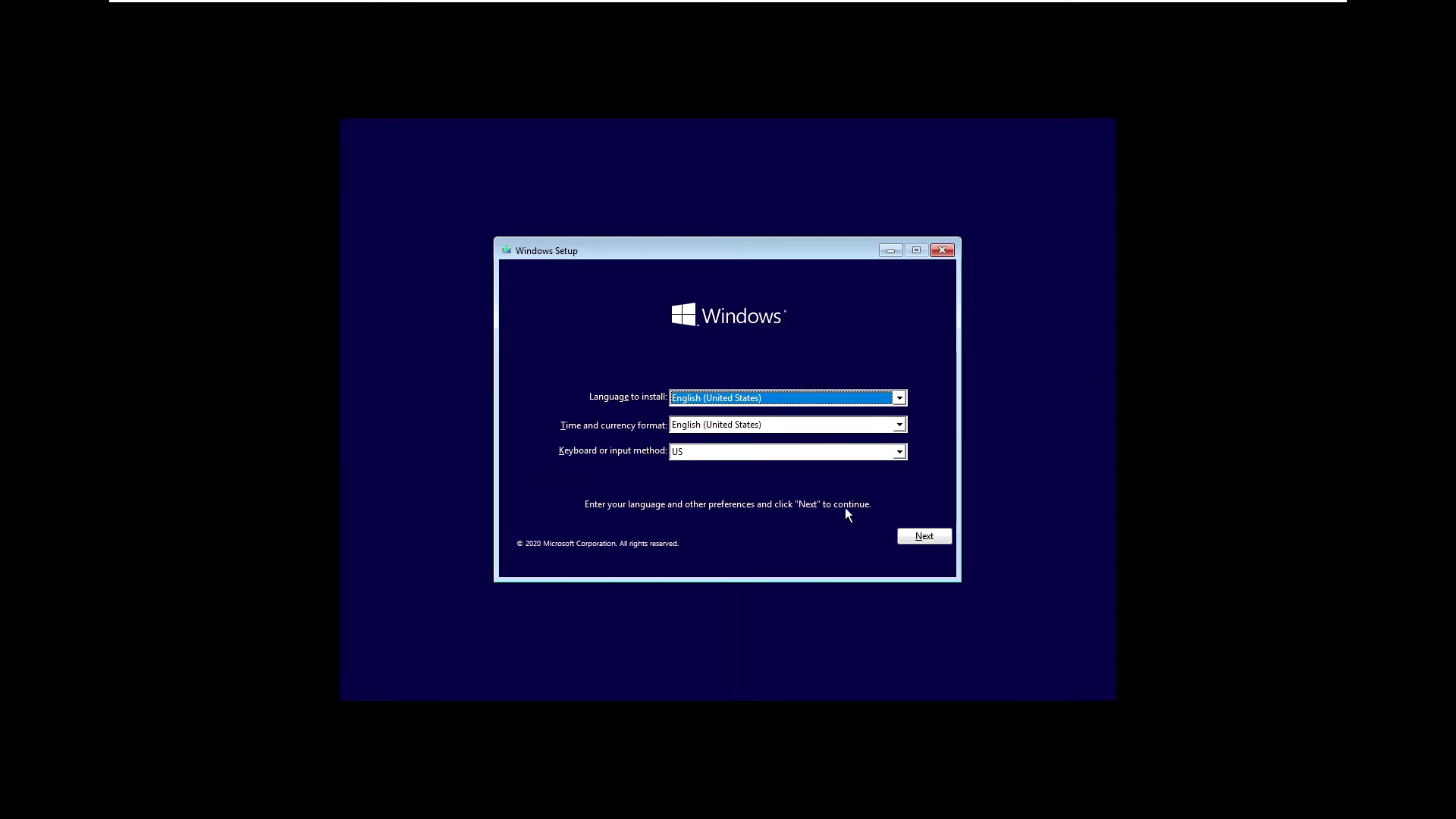
{"action": "left_click", "coordinate": [923, 540]}
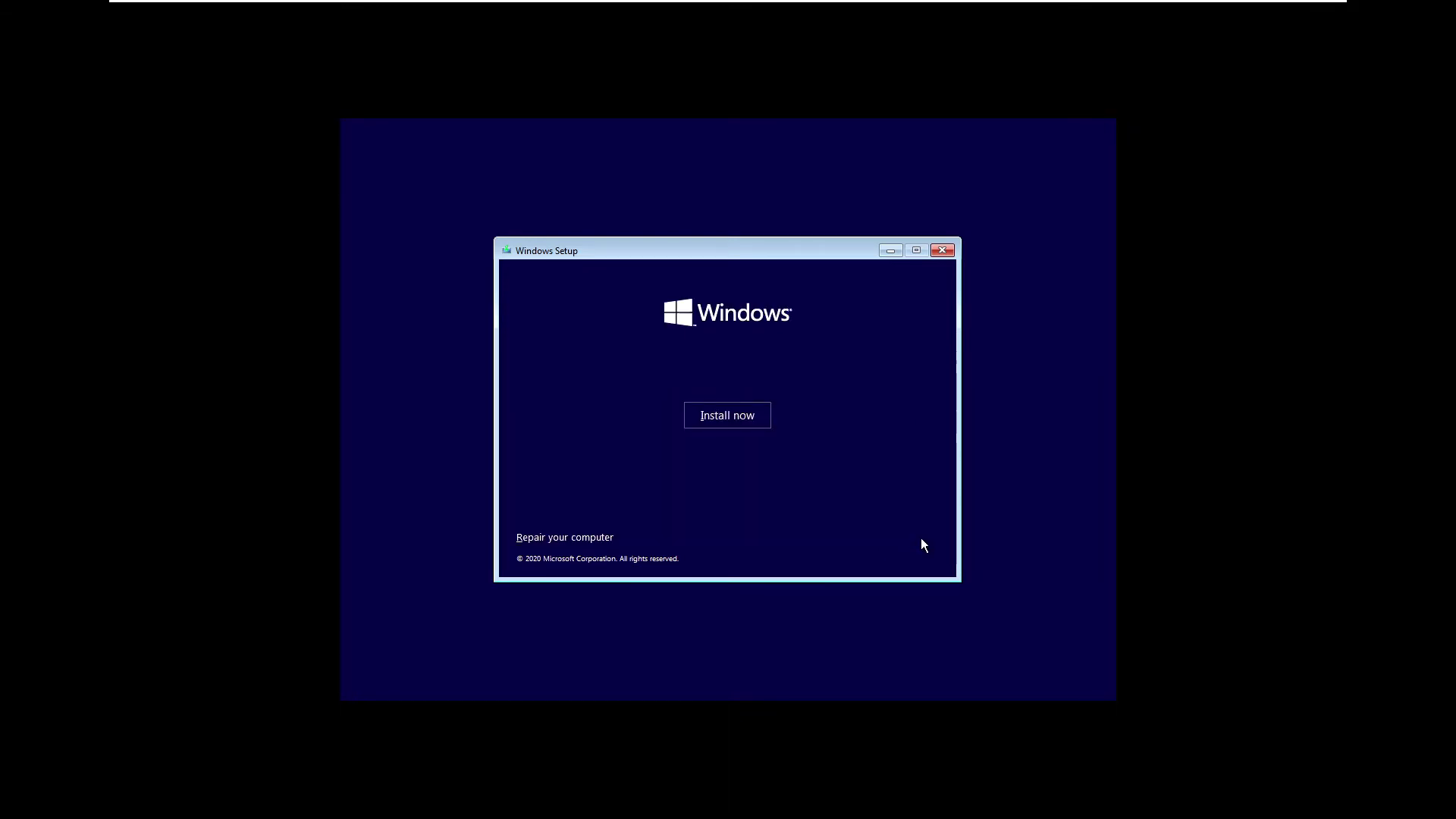
{"action": "left_click", "coordinate": [720, 421]}
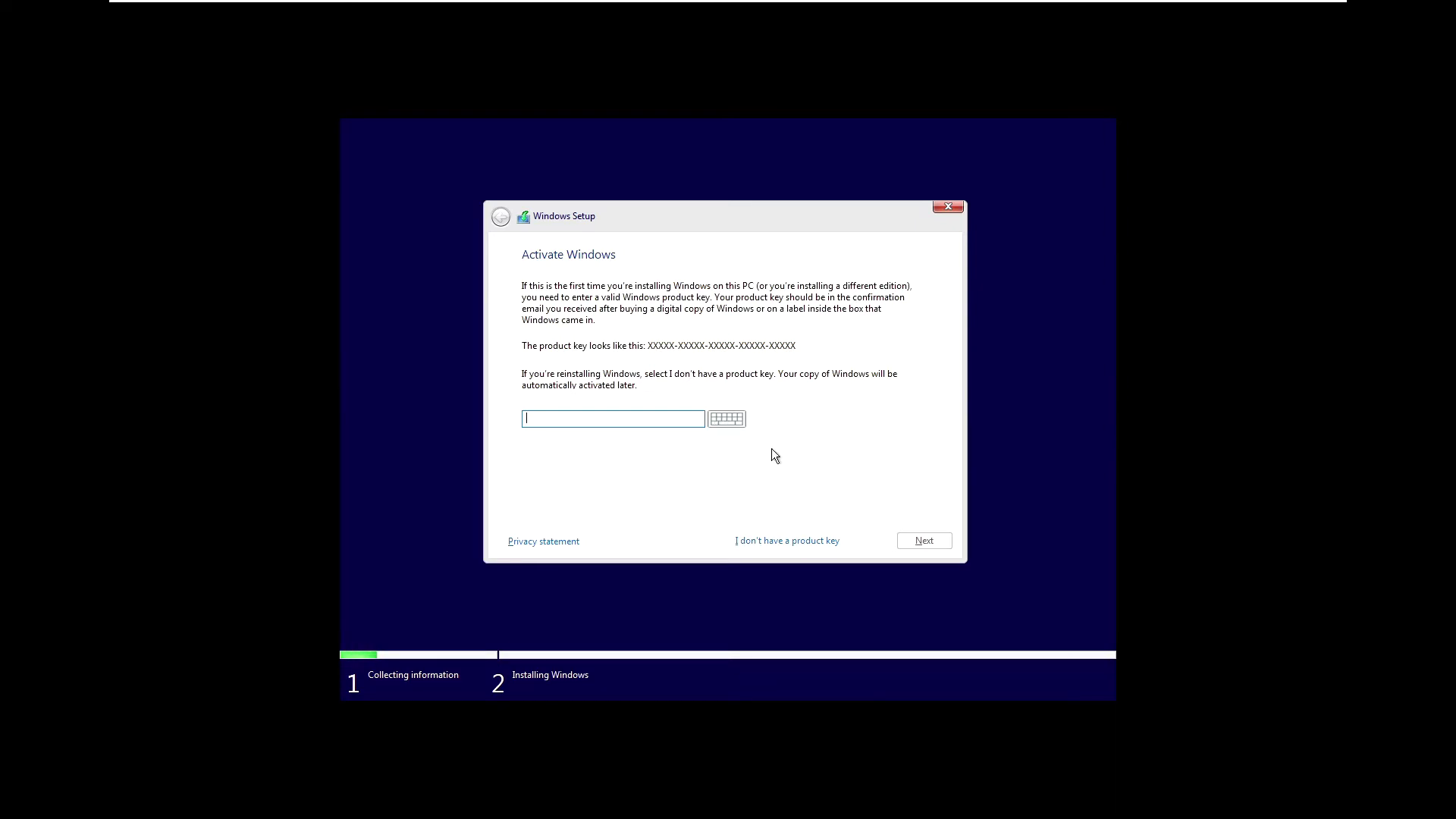
Step: Skip the product key entry and choose Windows 10 Pro as the operating system to install
{"action": "left_click", "coordinate": [765, 541]}
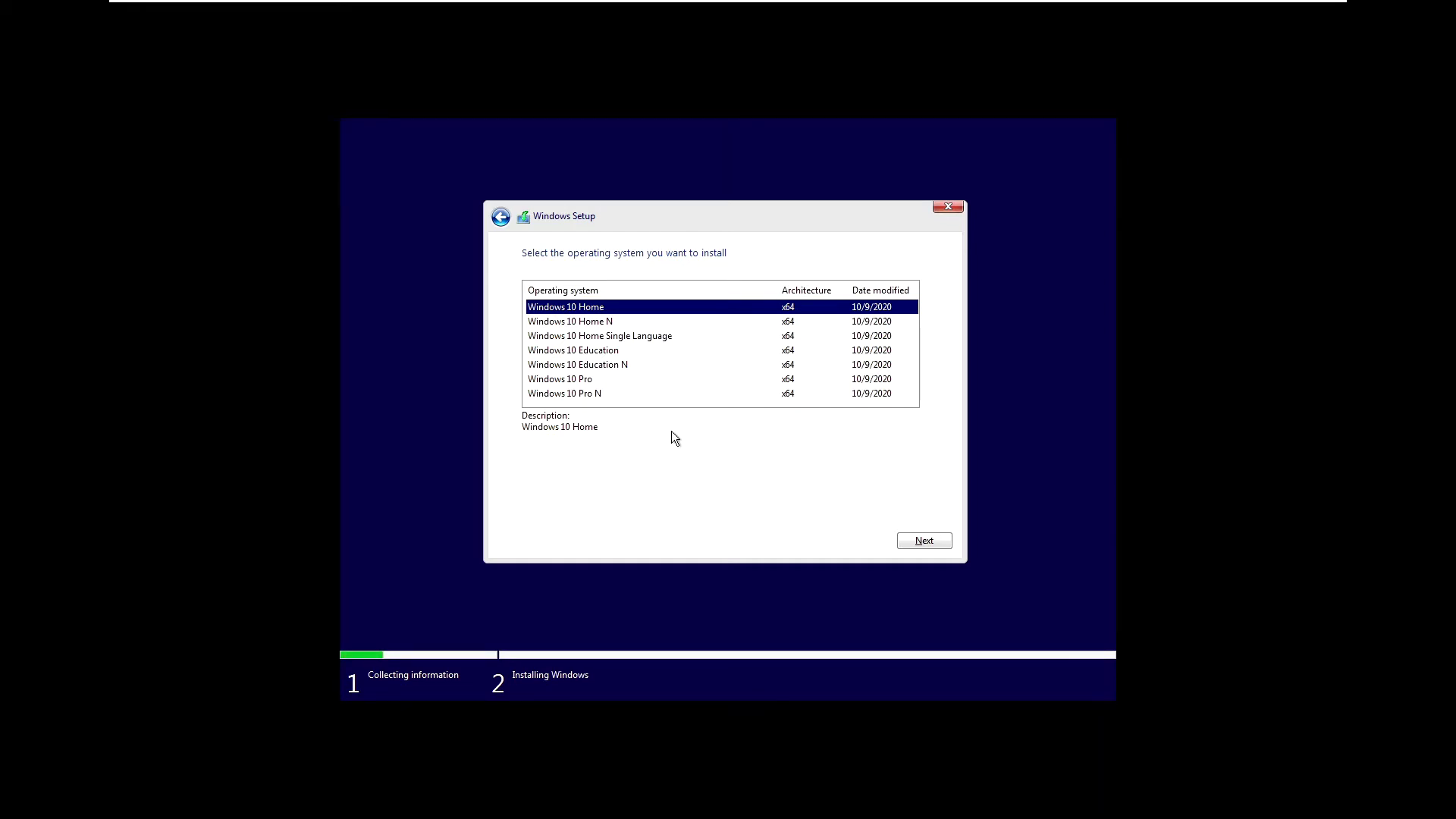
{"action": "left_click", "coordinate": [570, 380]}
{"action": "left_click", "coordinate": [915, 542]}
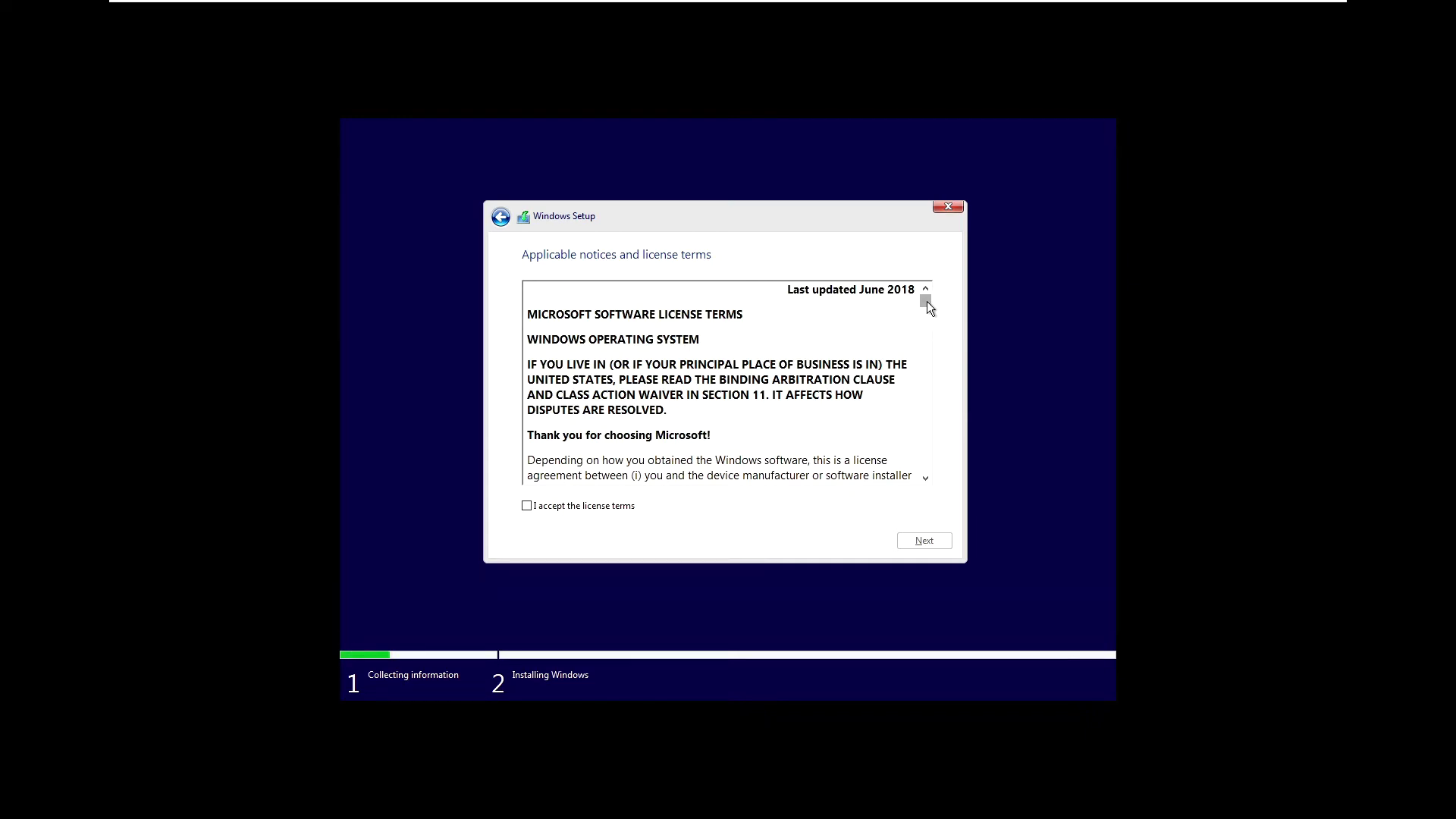
Step: Accept the license terms and start a custom Windows installation on Drive 0 Unallocated Space
{"action": "left_click_drag", "start_coordinate": [927, 302], "coordinate": [924, 475]}
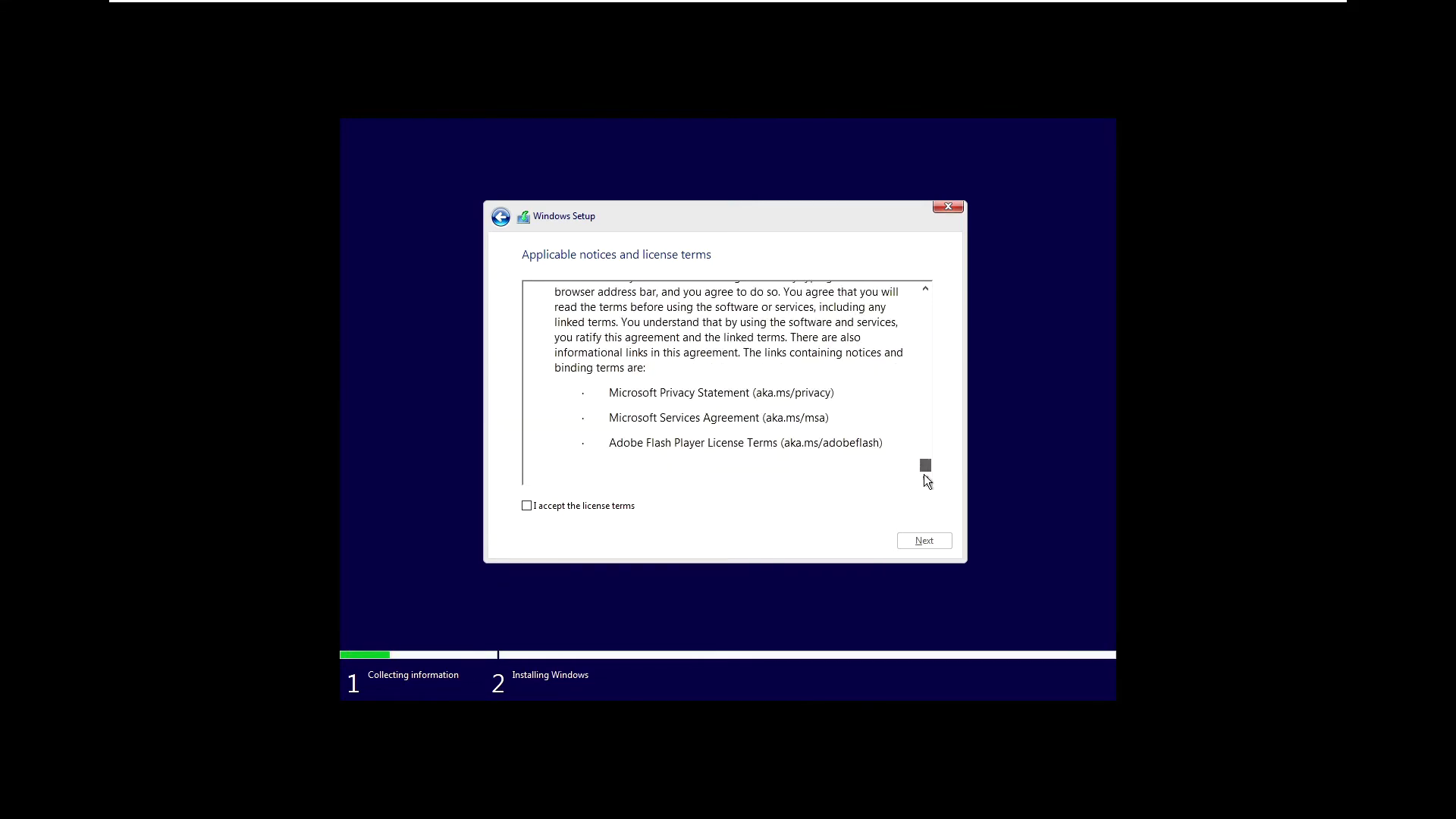
{"action": "left_click", "coordinate": [527, 507]}
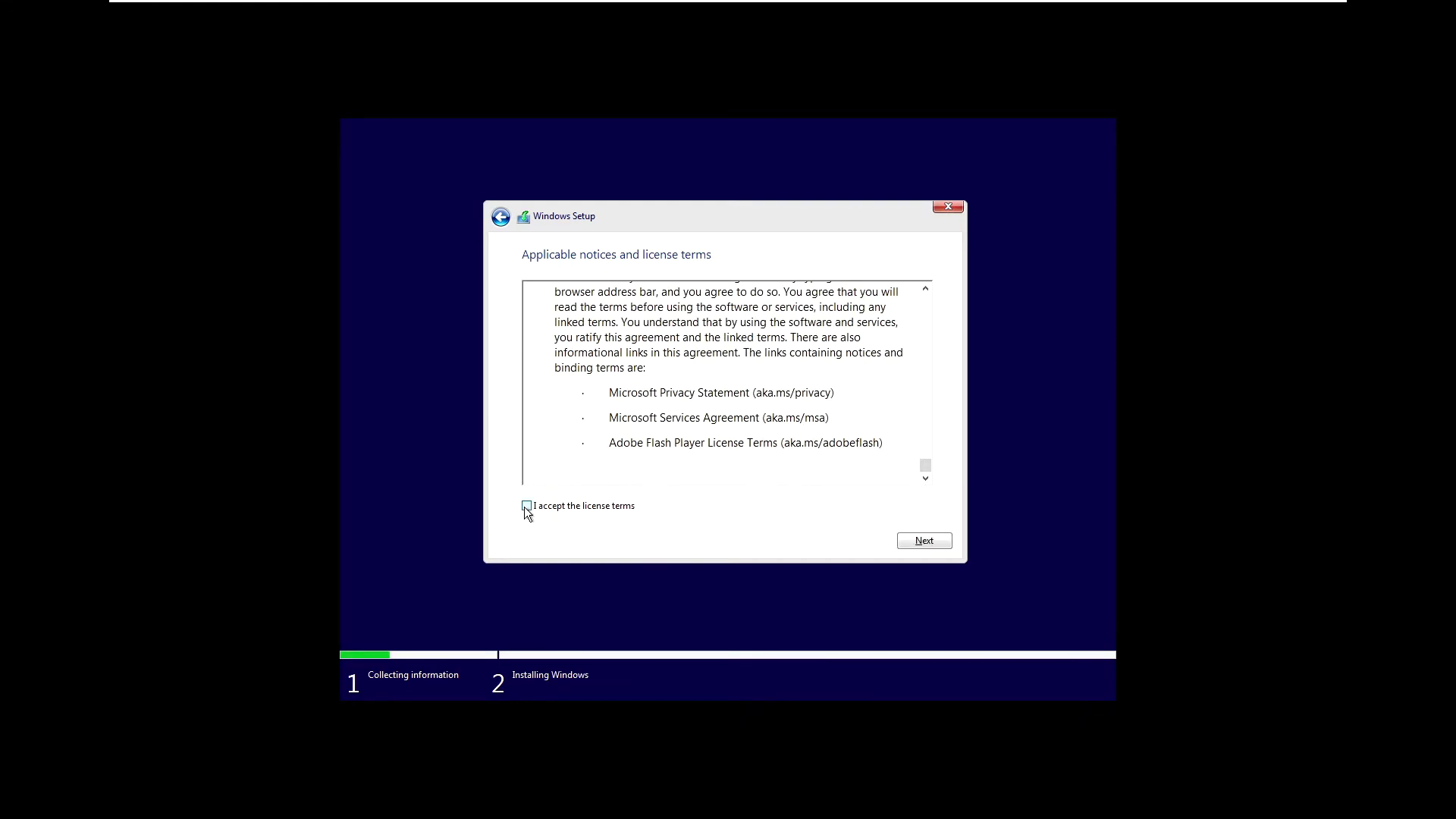
{"action": "left_click", "coordinate": [937, 540]}
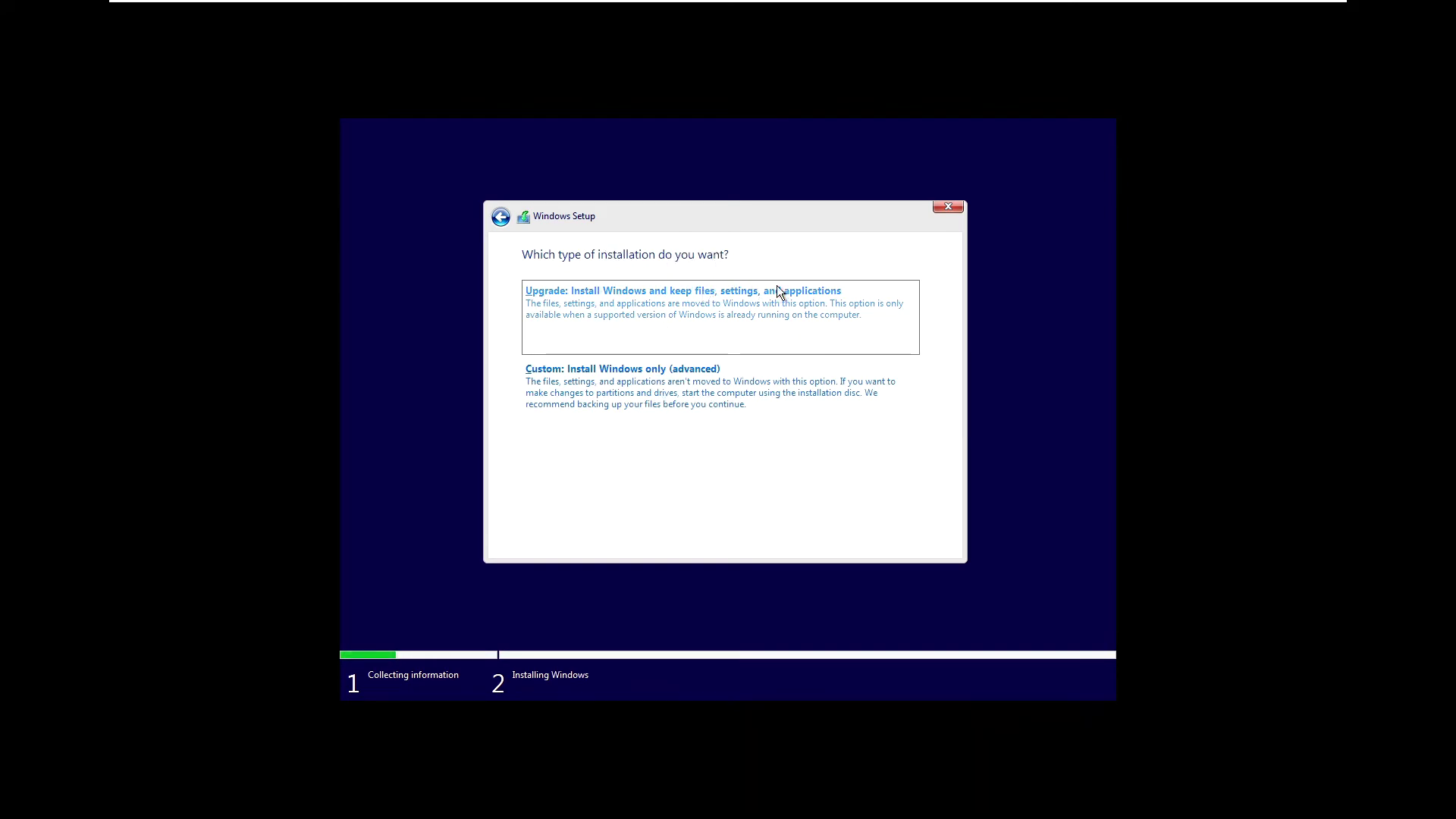
{"action": "left_click", "coordinate": [559, 395]}
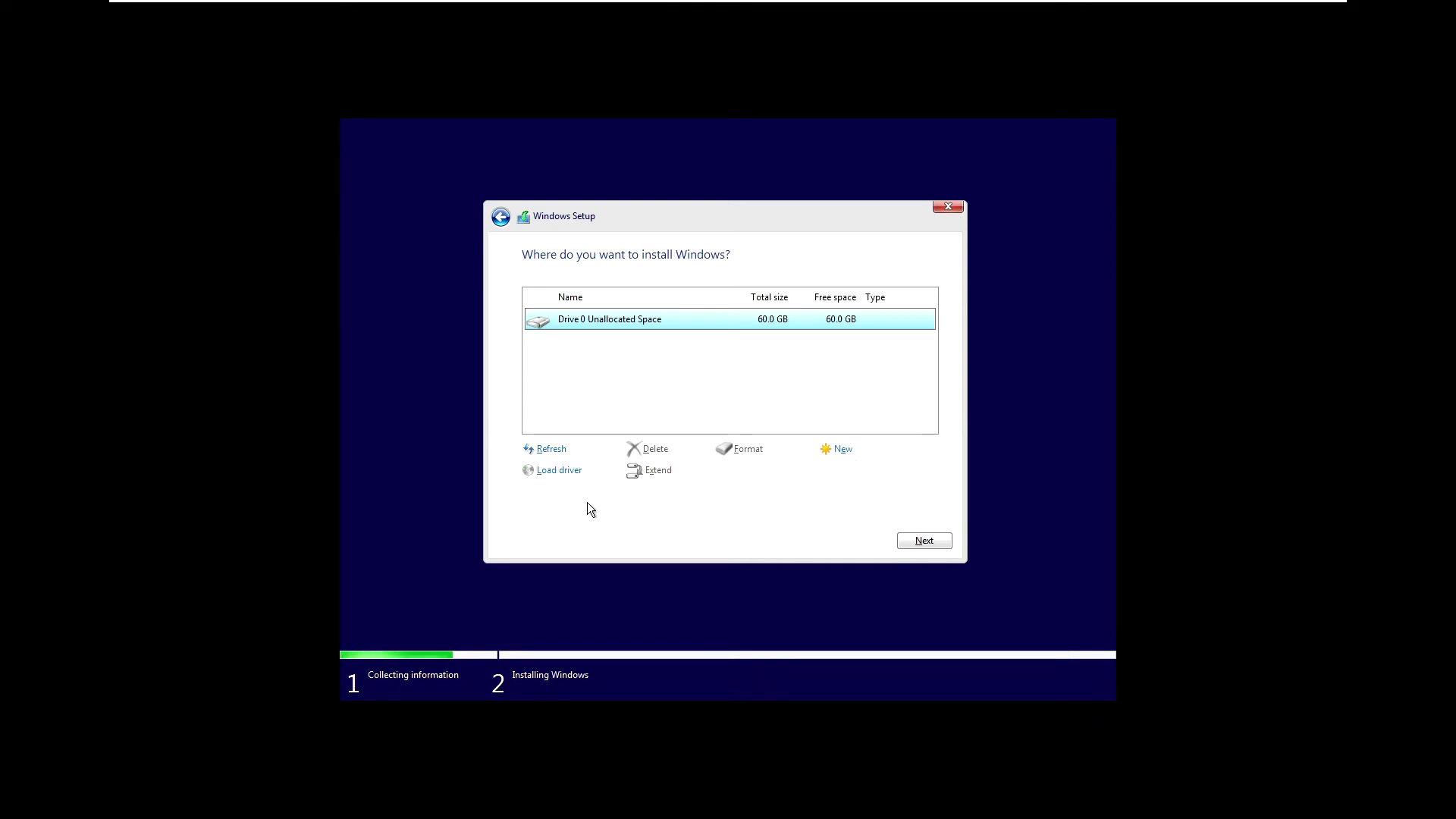
{"action": "left_click", "coordinate": [928, 541]}
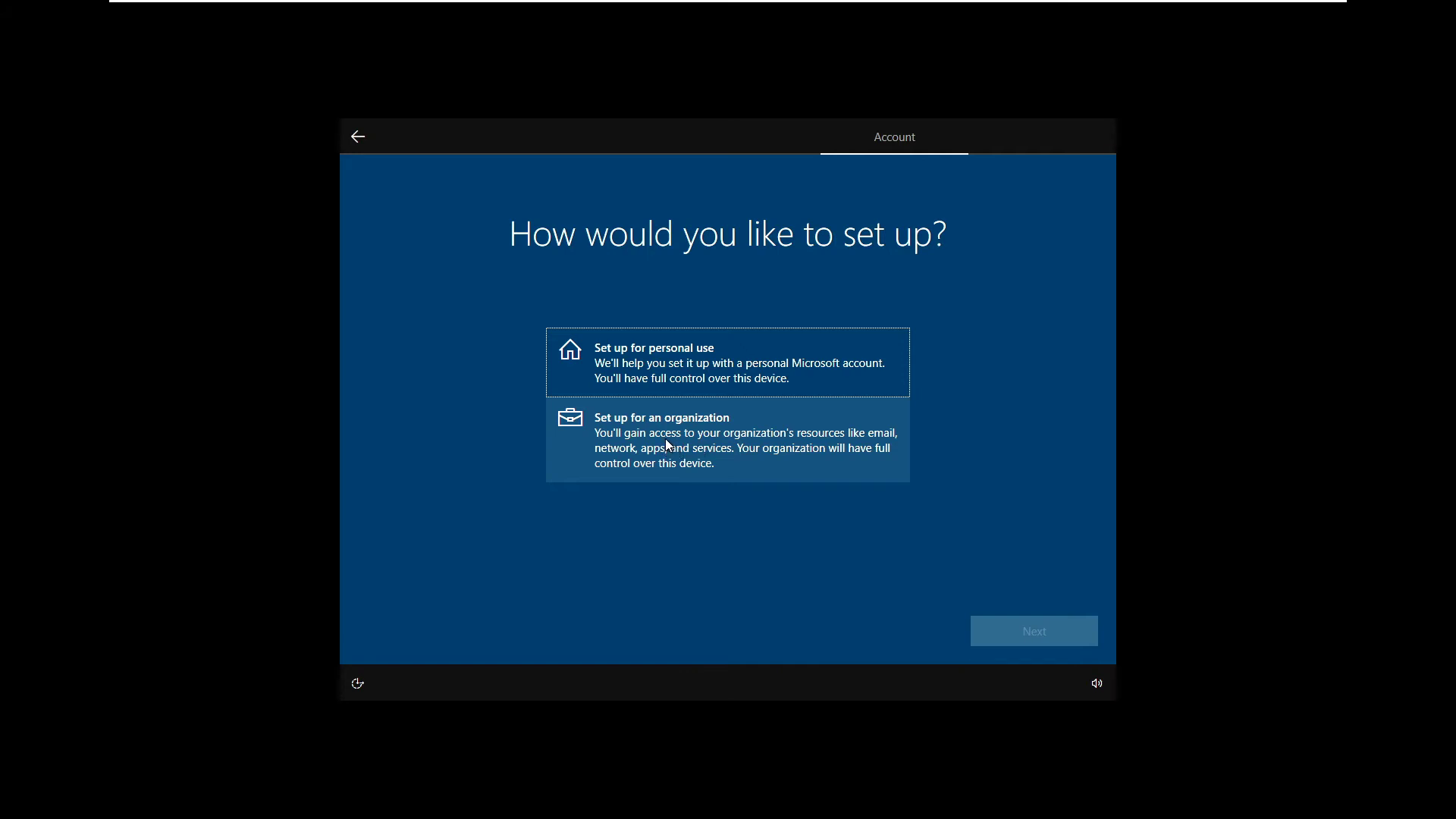
Step: Set up the PC for an organization using domain join instead, and enter the user name for the local account
{"action": "left_click", "coordinate": [668, 446]}
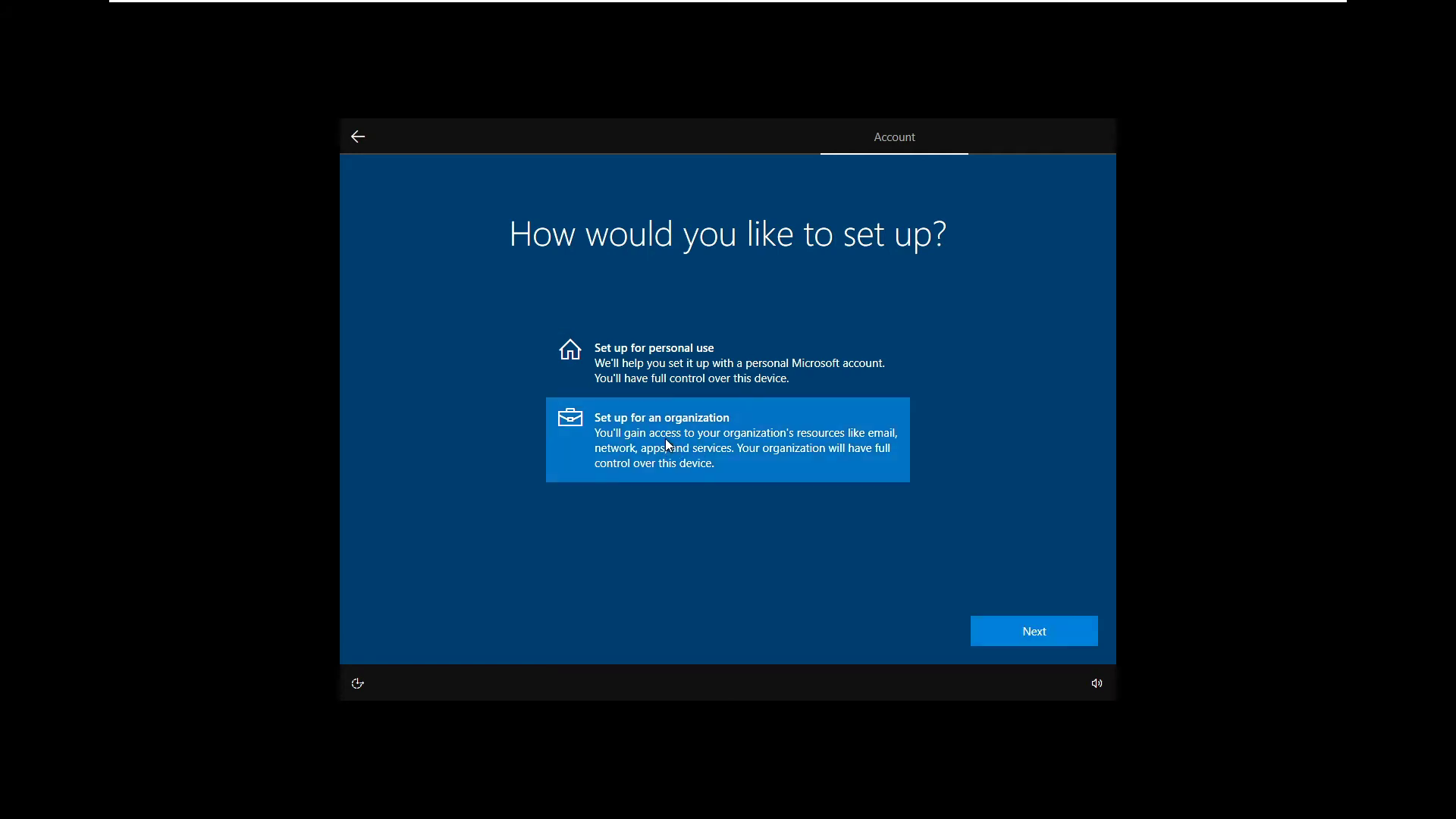
{"action": "left_click", "coordinate": [1037, 634]}
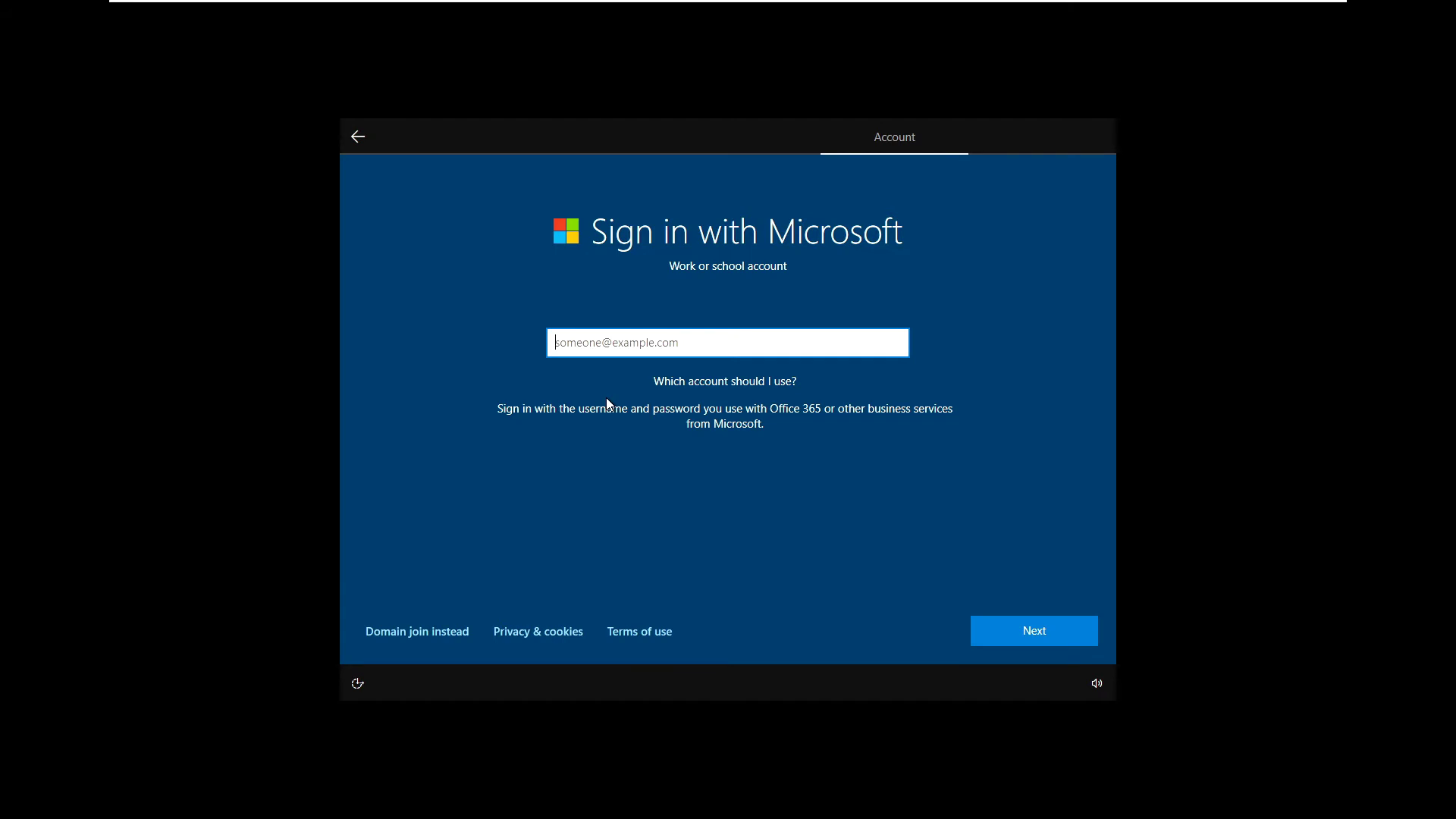
{"action": "left_click", "coordinate": [392, 638]}
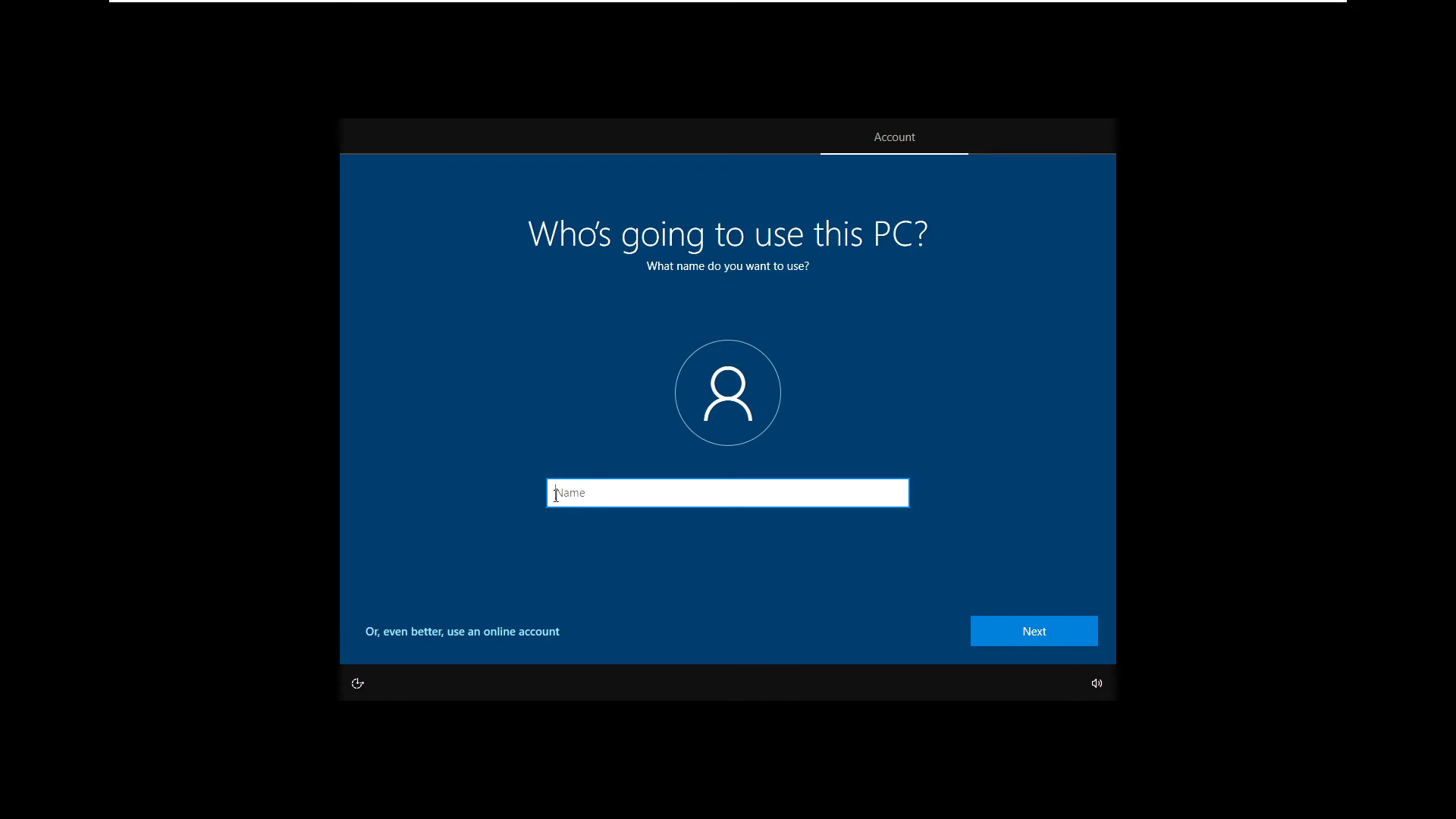
{"action": "type", "text": "TechAkin"}
{"action": "left_click", "coordinate": [1028, 631]}
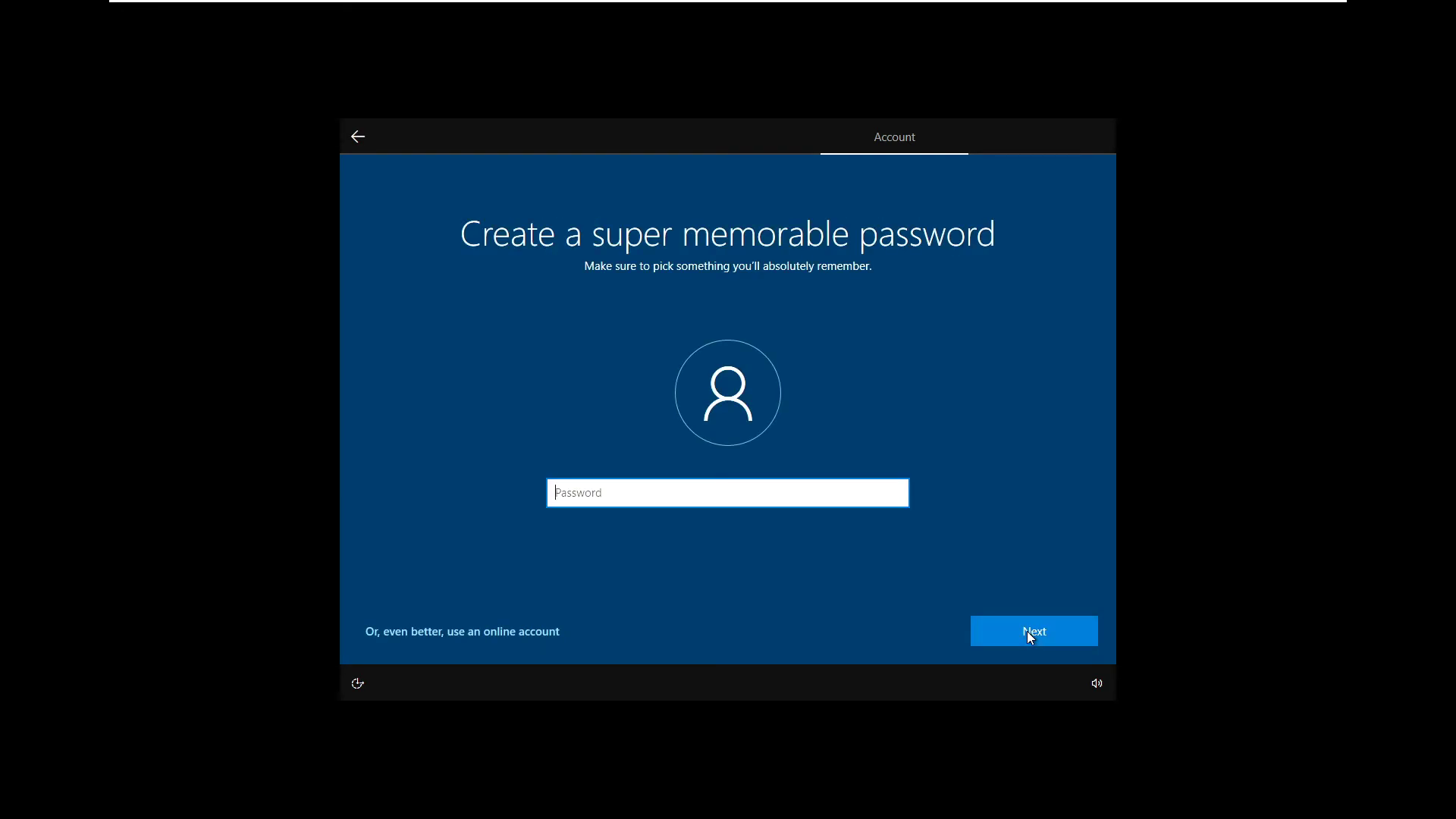
Step: Create a password for the new local account
{"action": "type", "text": "p"}
{"action": "type", "text": "••••••••"}
{"action": "left_click", "coordinate": [1020, 632]}
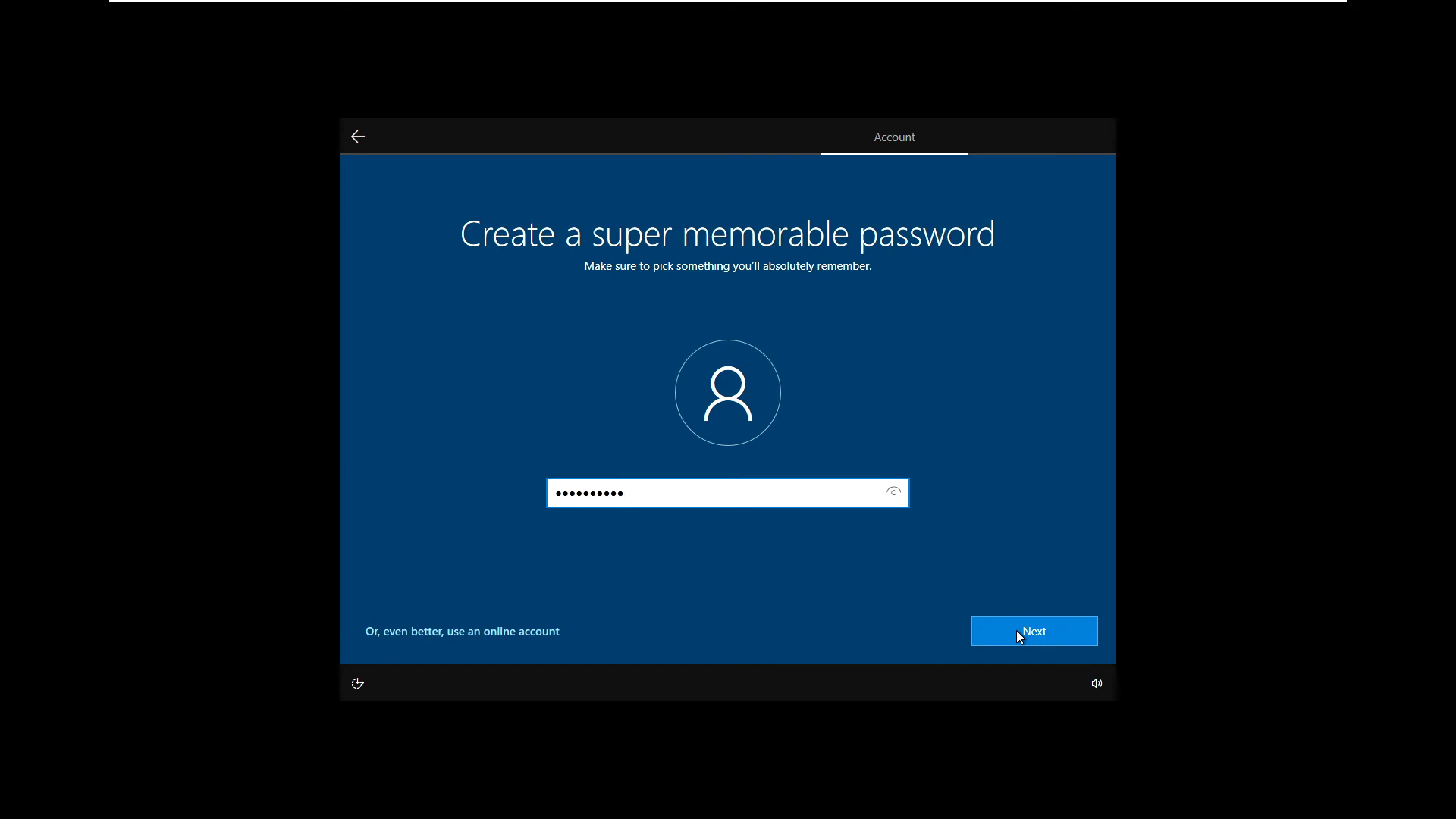
{"action": "left_click", "coordinate": [1030, 630]}
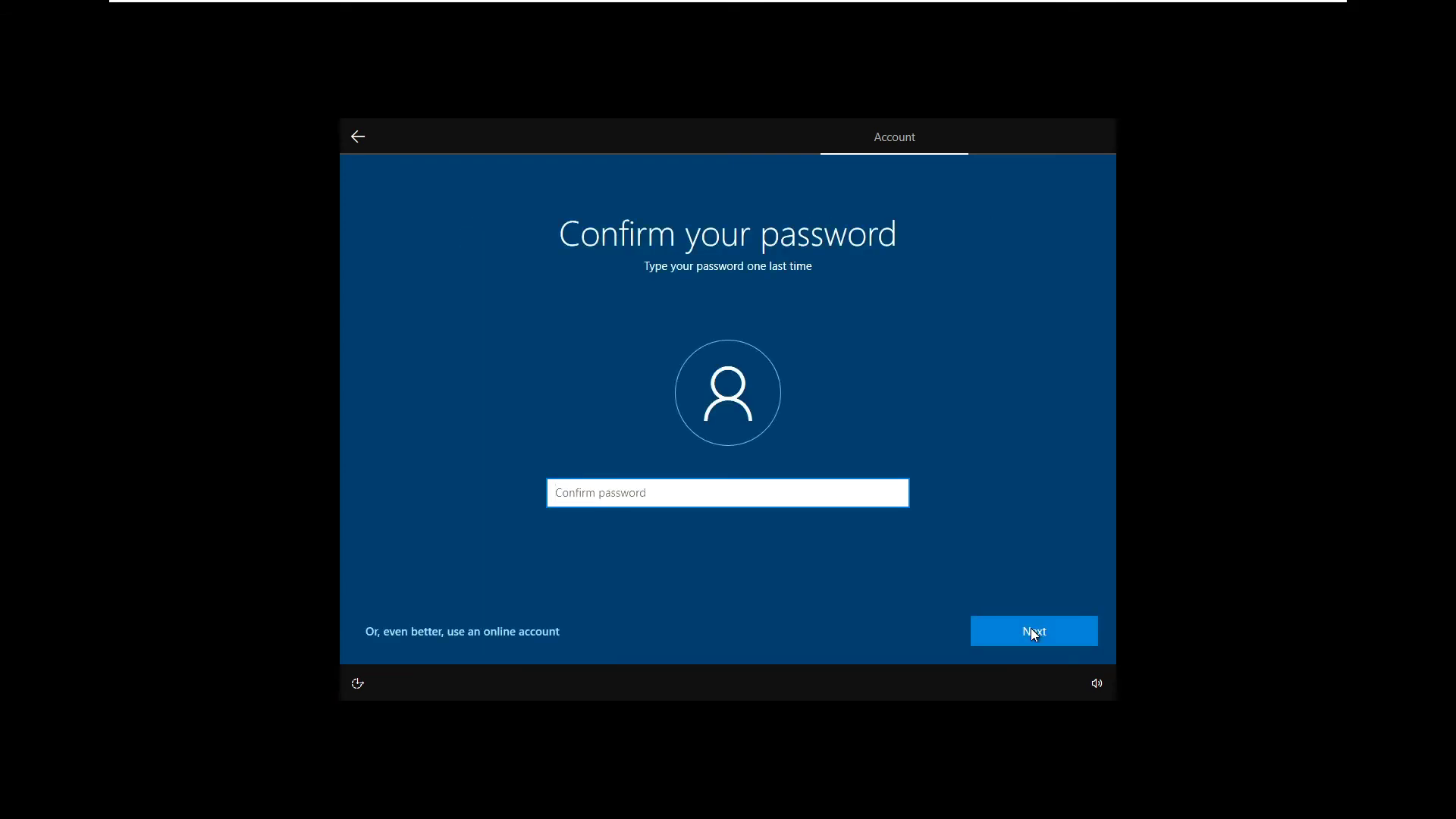
Step: Confirm the local account's password by entering it again, correcting the mistyped characters
{"action": "type", "text": "••••••••"}
{"action": "key", "text": "BackSpace"}
{"action": "key", "text": "BackSpace"}
{"action": "key", "text": "BackSpace"}
{"action": "key", "text": "BackSpace"}
{"action": "key", "text": "BackSpace"}
{"action": "key", "text": "BackSpace"}
{"action": "key", "text": "BackSpace"}
{"action": "type", "text": "••••••••••"}
{"action": "left_click", "coordinate": [1051, 625]}
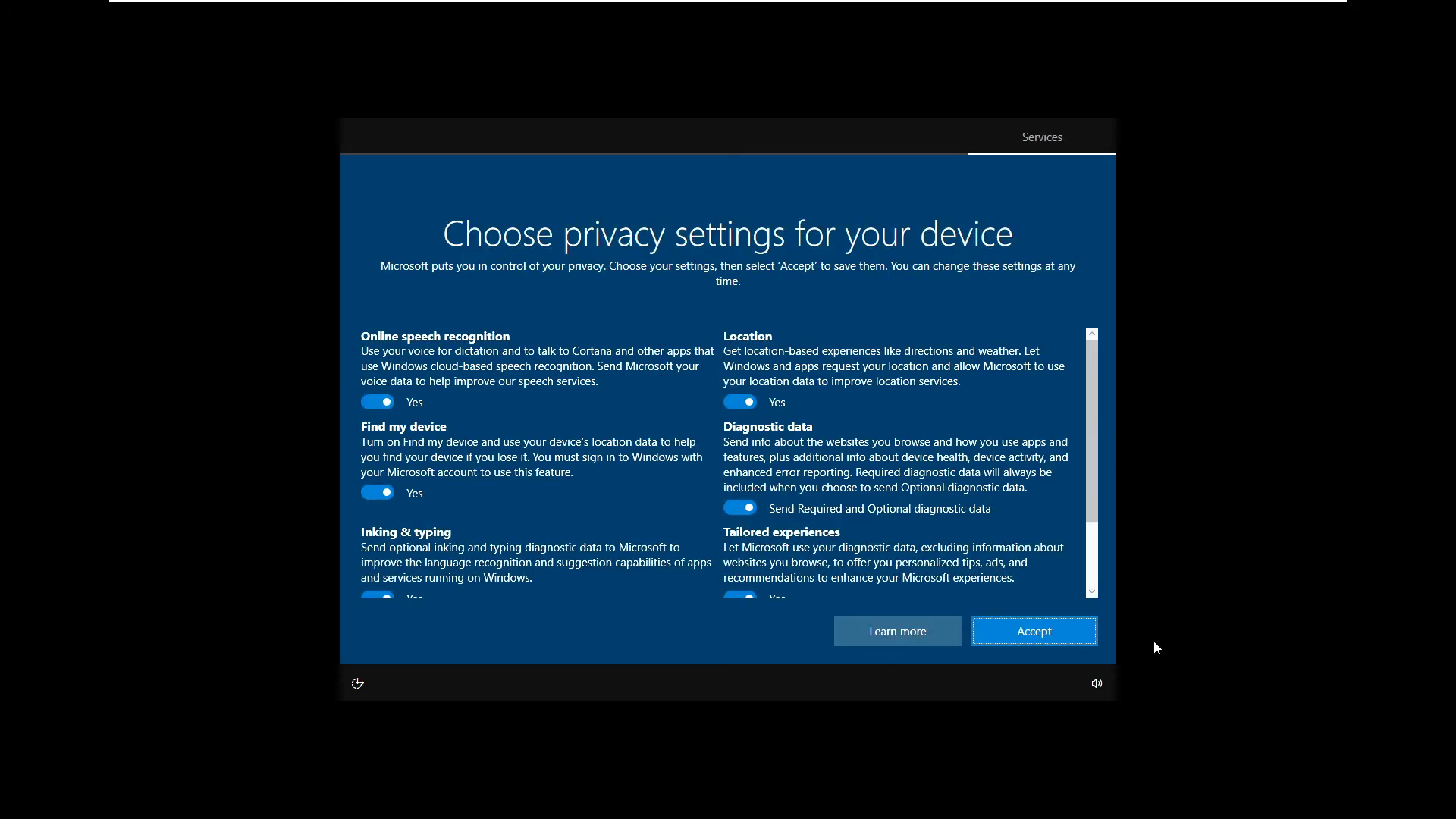
Step: Accept the device privacy settings with every option left on and accept Cortana's access to personal information
{"action": "scroll", "coordinate": [1050, 591], "scroll_direction": "down", "scroll_amount": 2}
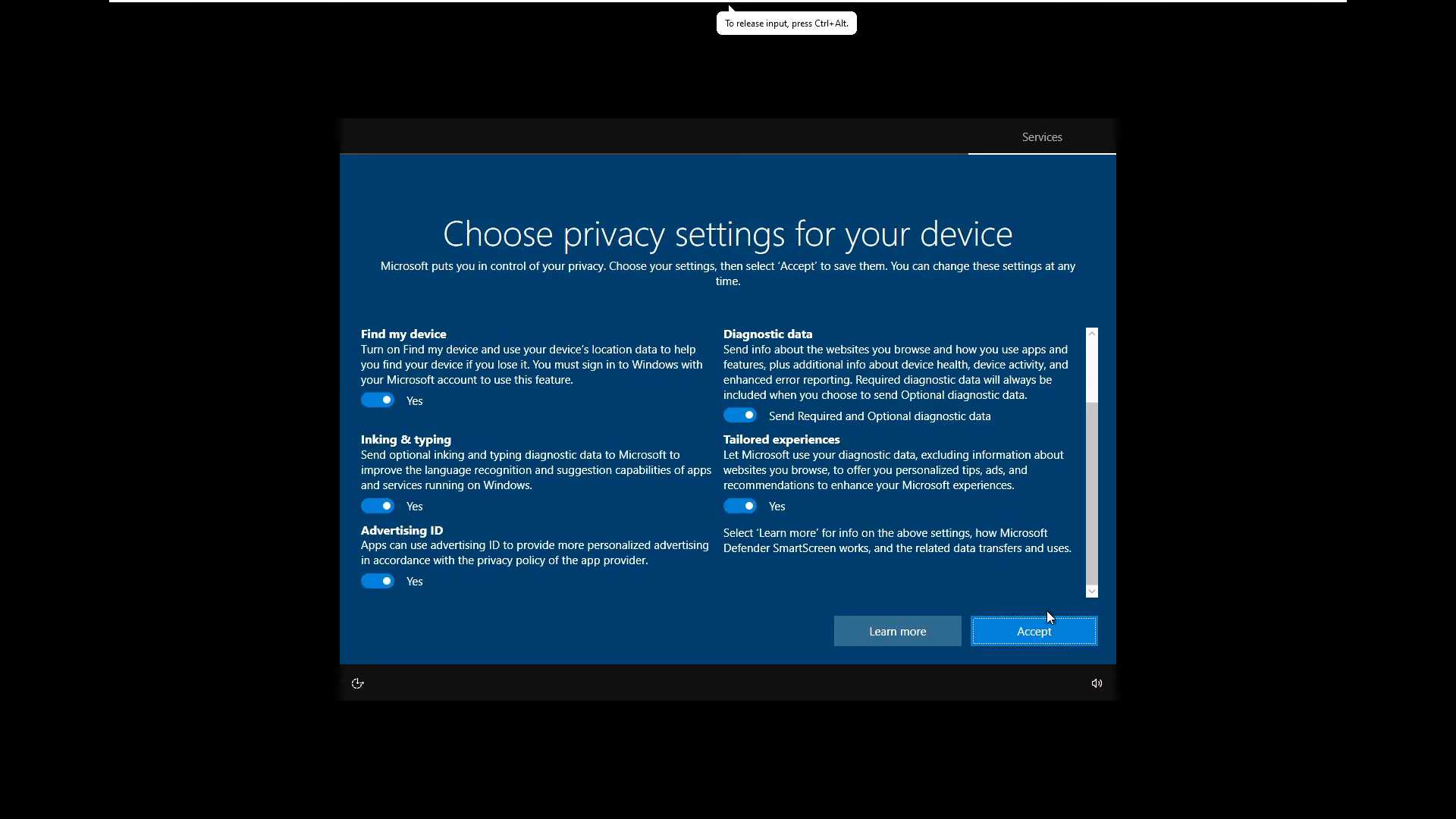
{"action": "left_click", "coordinate": [1033, 633]}
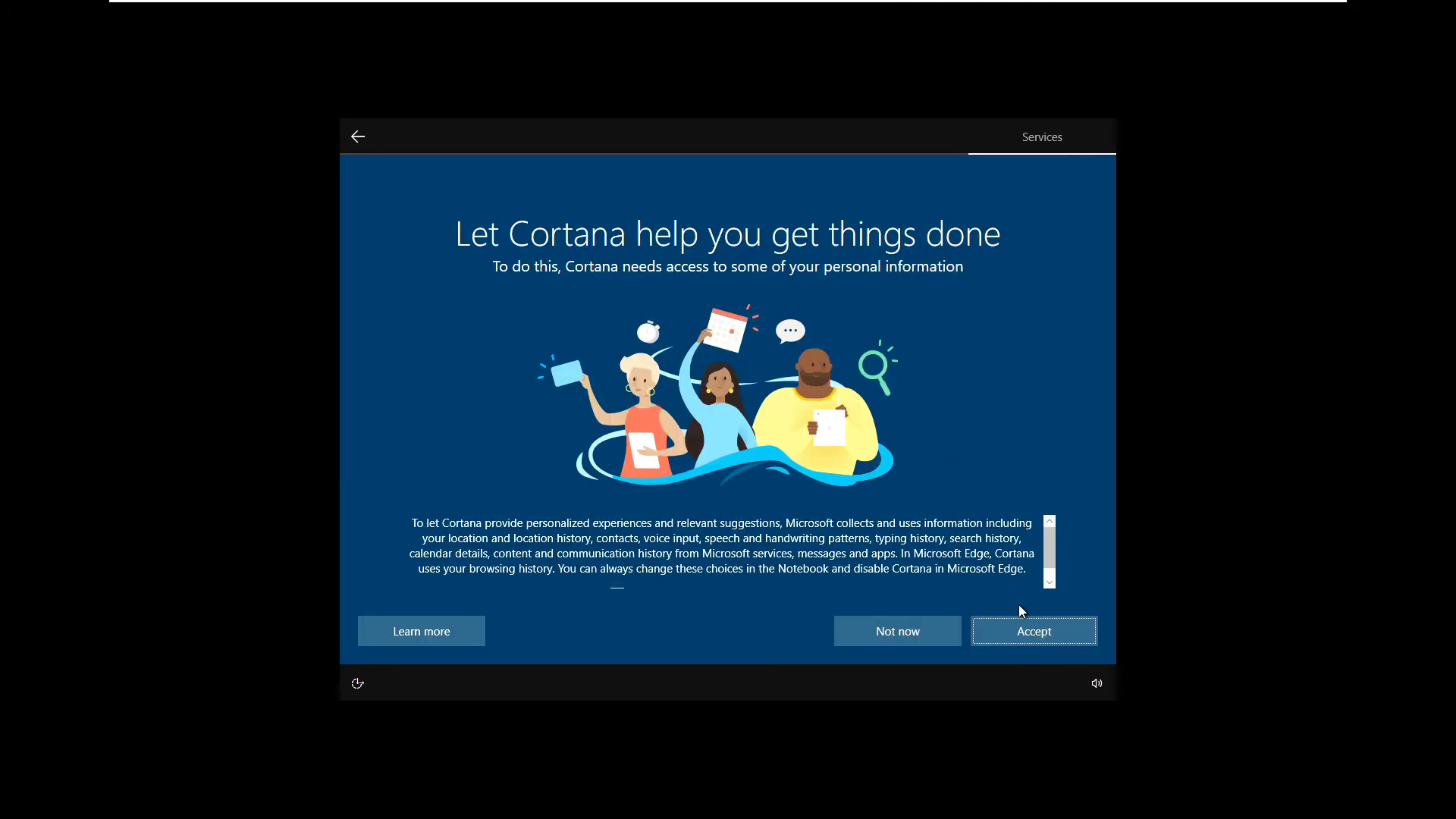
{"action": "left_click", "coordinate": [1027, 631]}
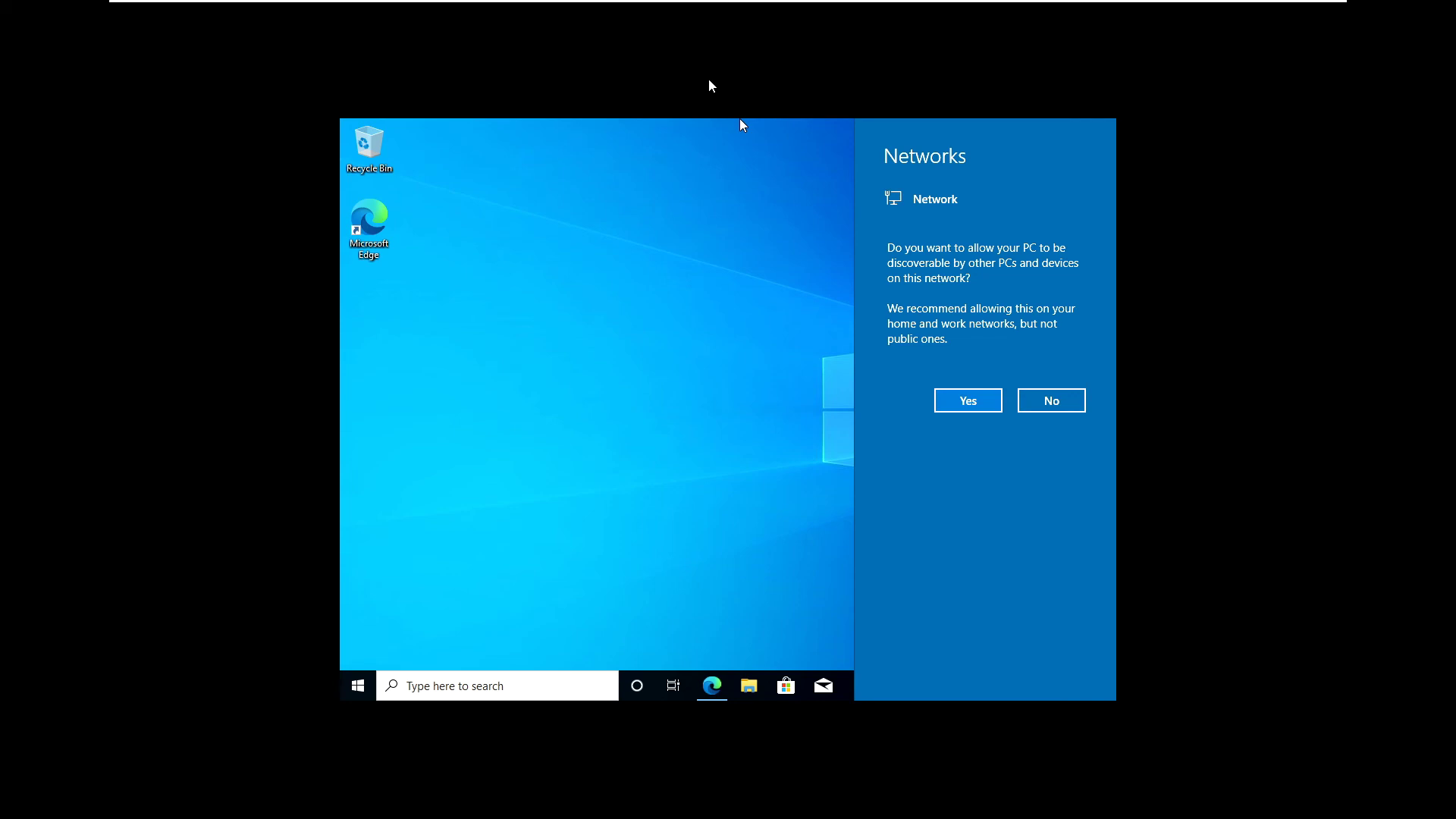
Step: Allow the PC to be discoverable by other PCs and devices on the network
{"action": "left_click", "coordinate": [711, 86]}
{"action": "left_click", "coordinate": [948, 399]}
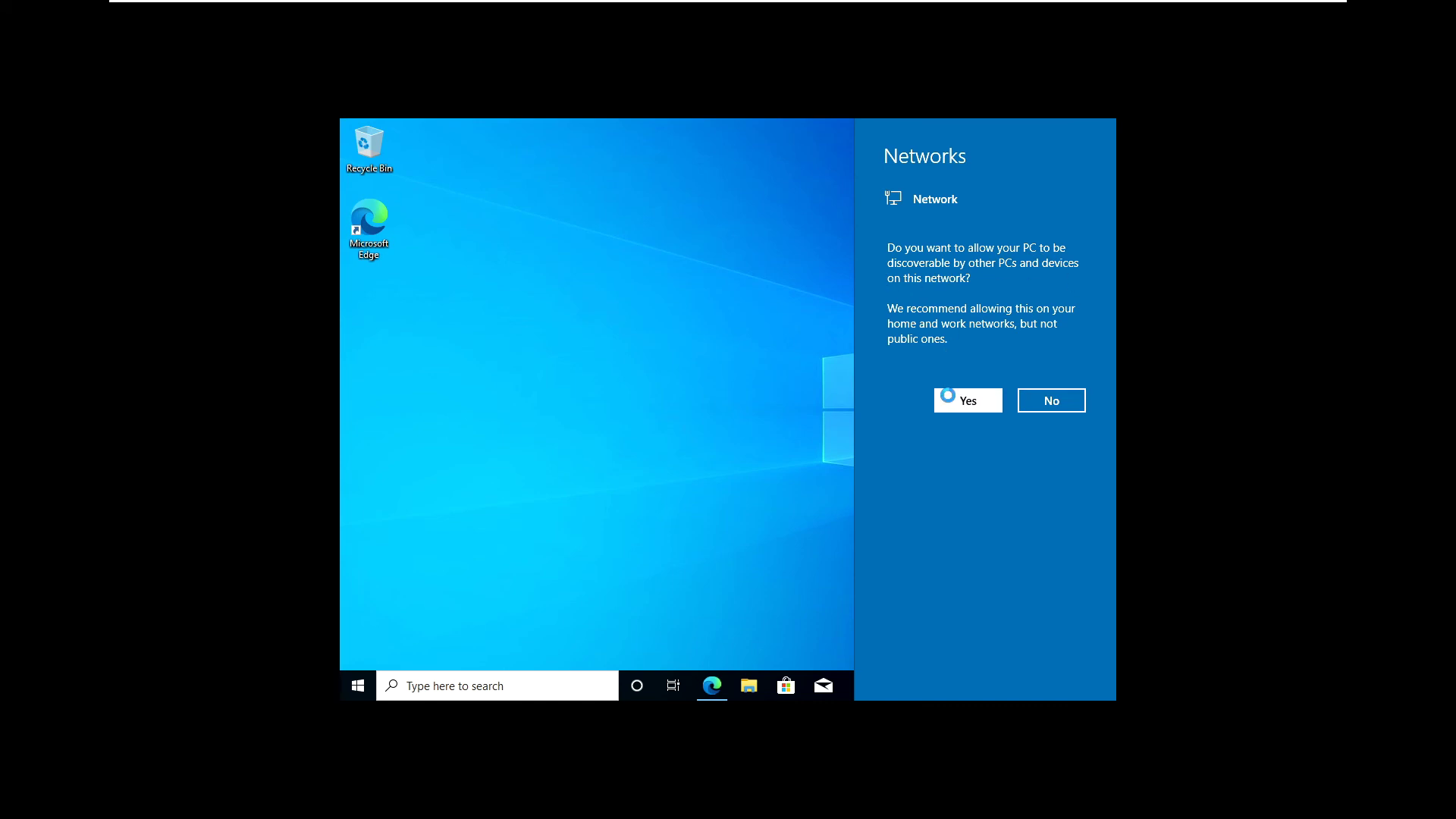